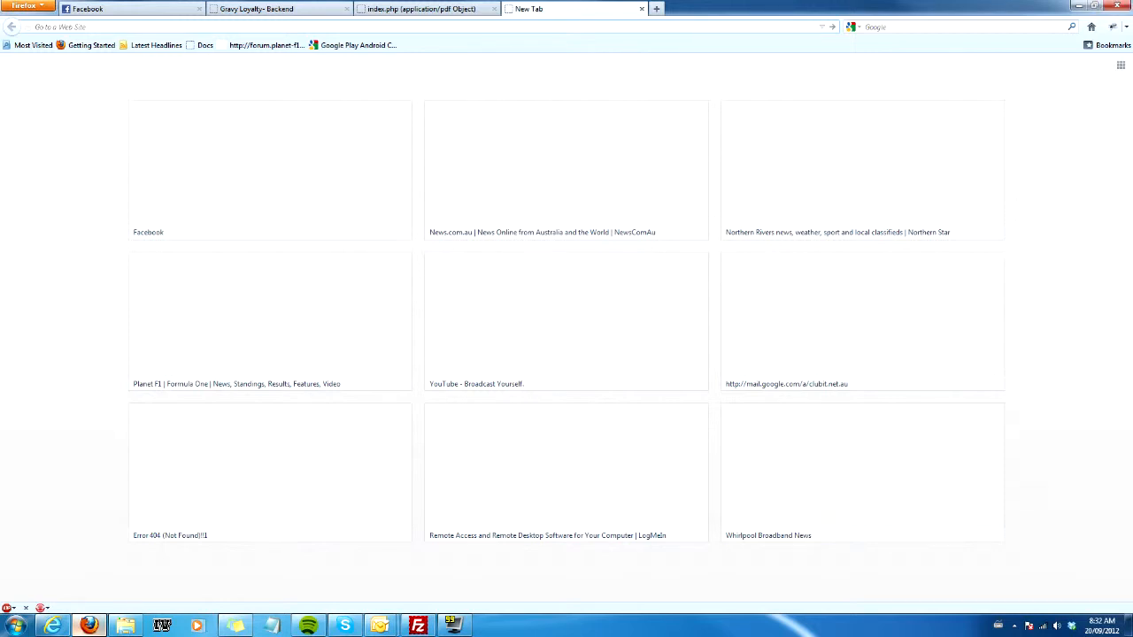
text(www.goo)
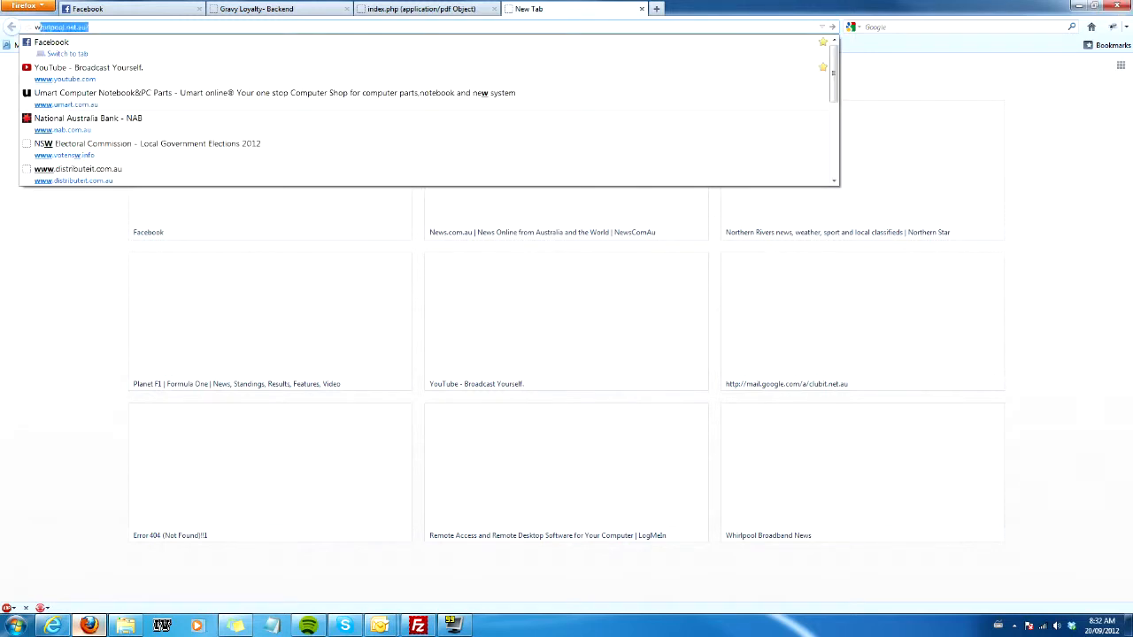
text(gle.com.)
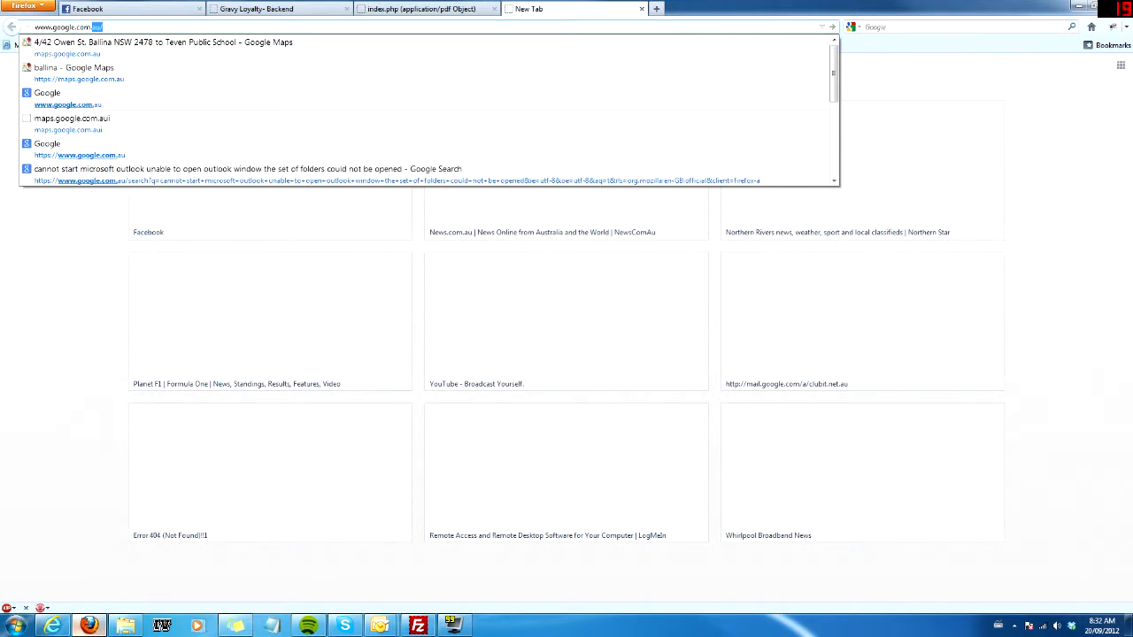
key(Return)
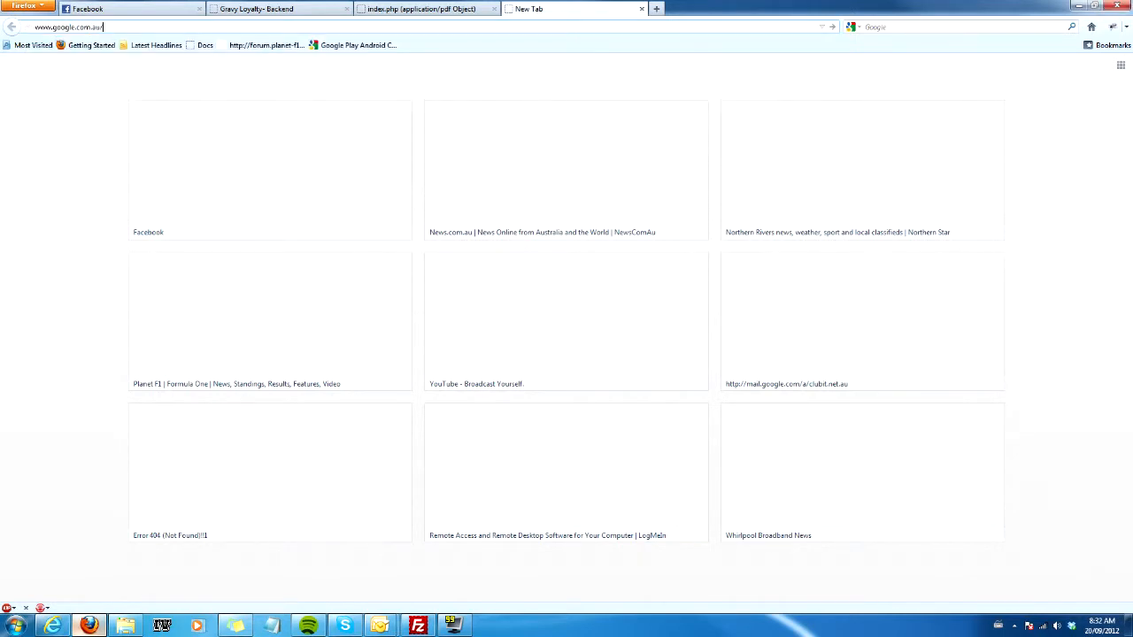
key(BackSpace)
key(BackSpace)
text(/a)
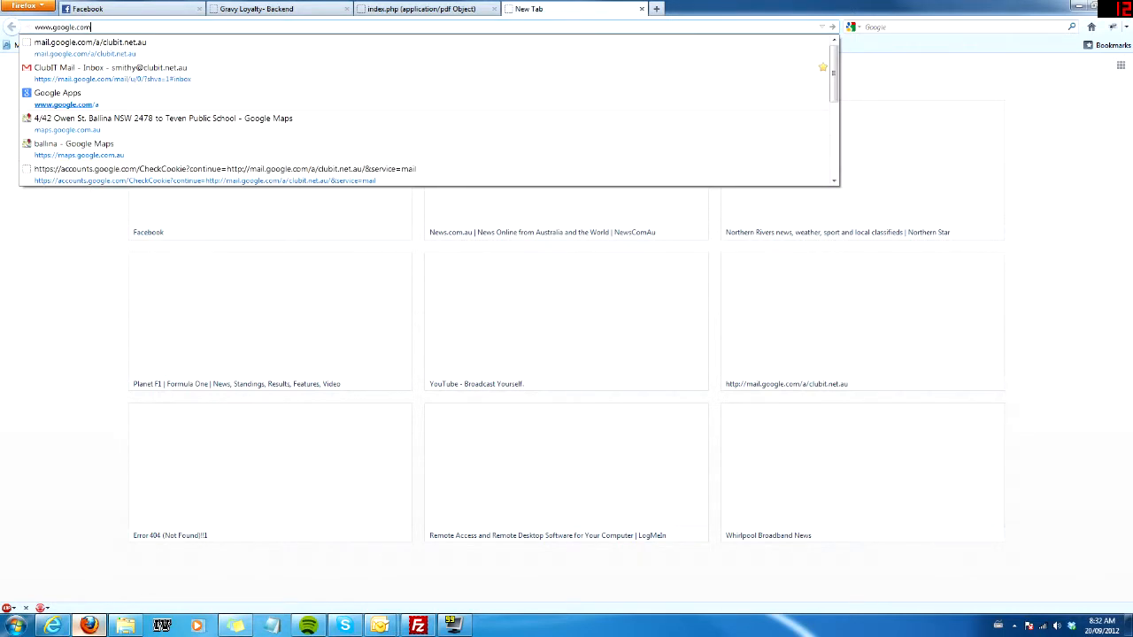
key(Return)
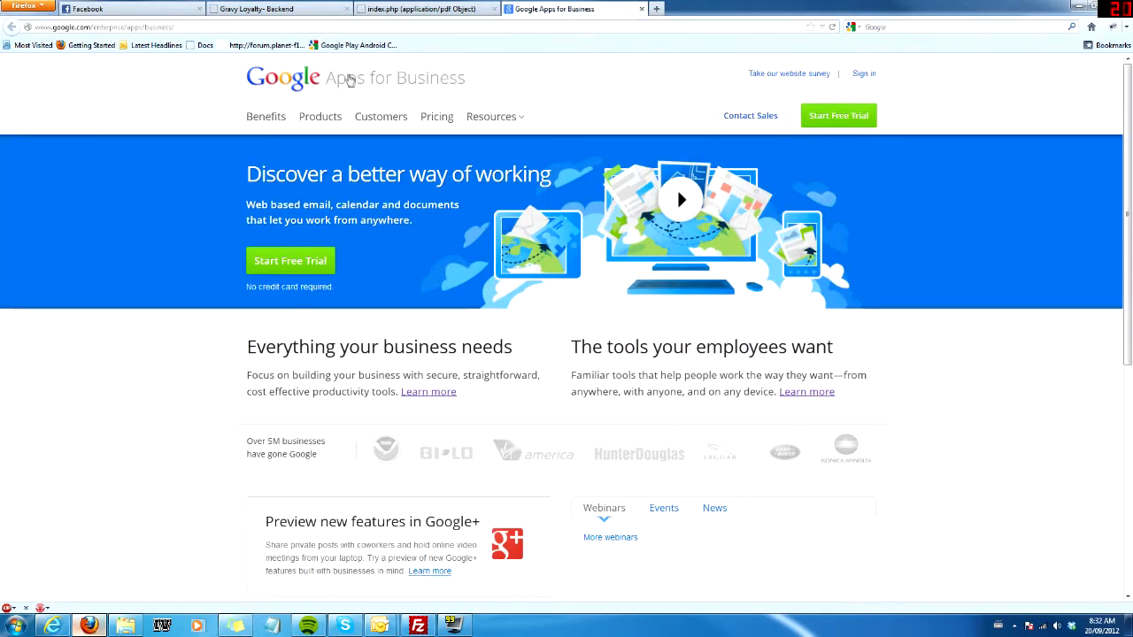
Open the sign-in page for lismoreworkers.com.au with Domain management as the destination.
click(866, 76)
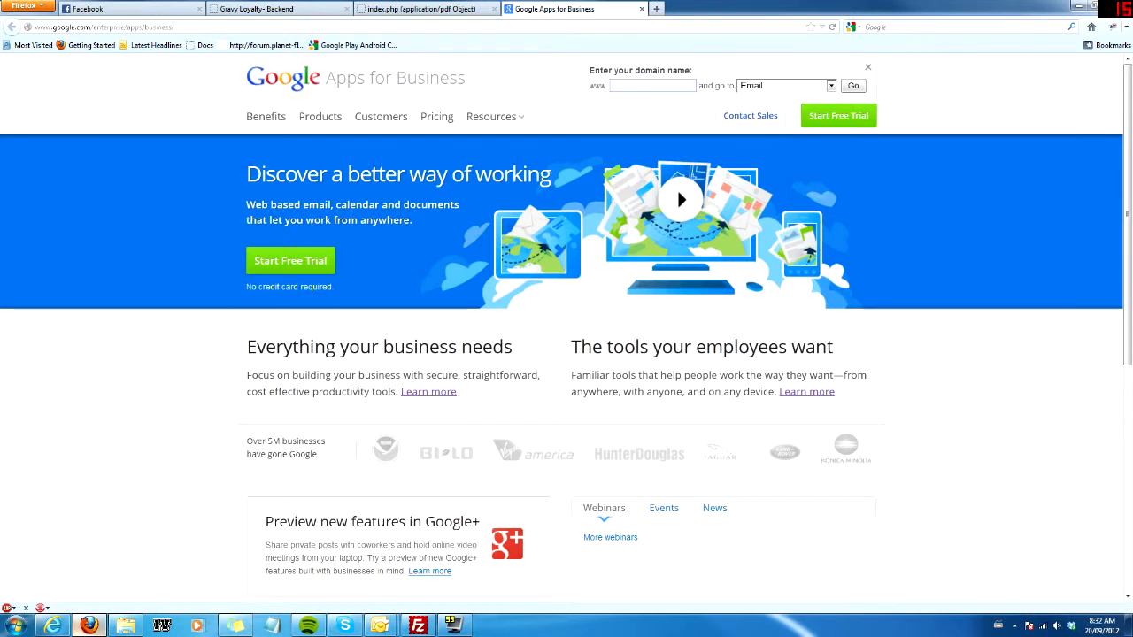
click(611, 86)
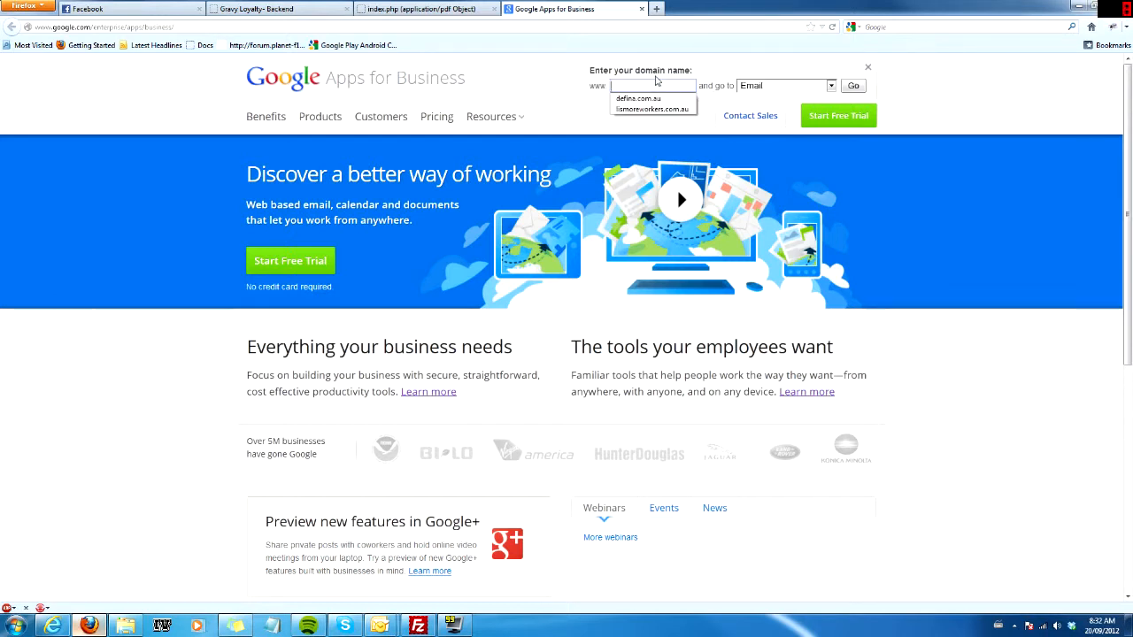
click(626, 108)
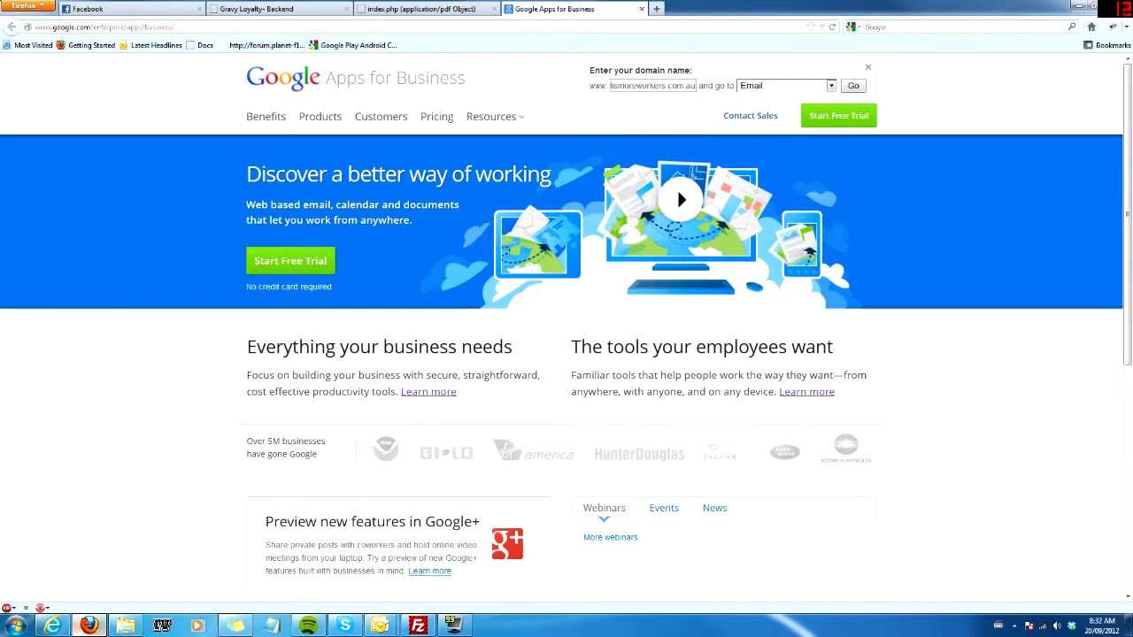
click(778, 85)
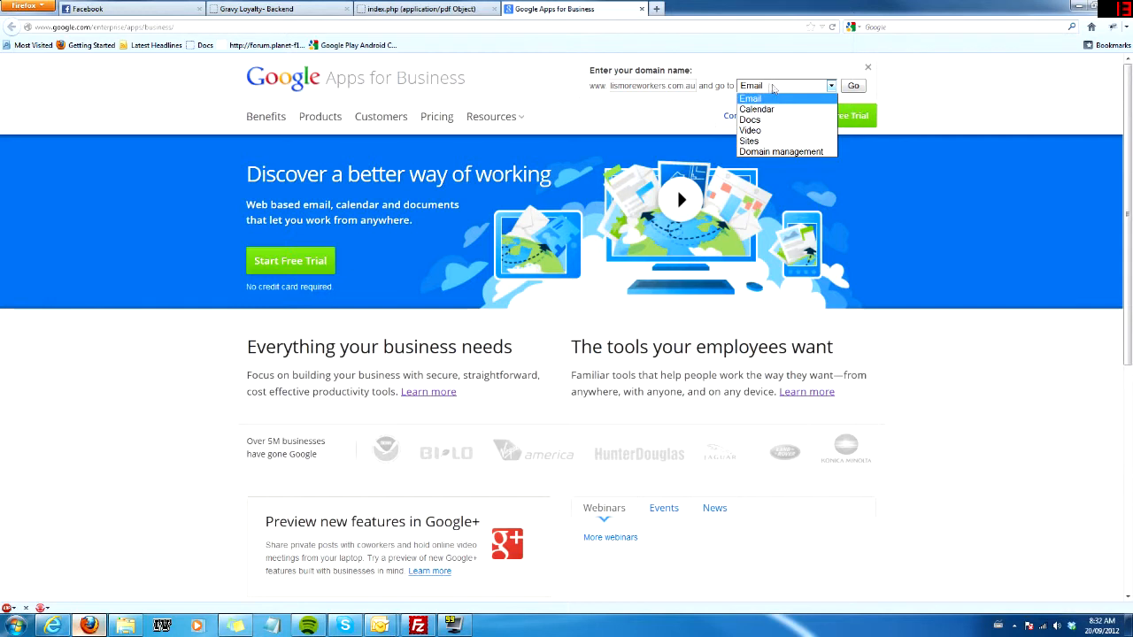
click(766, 151)
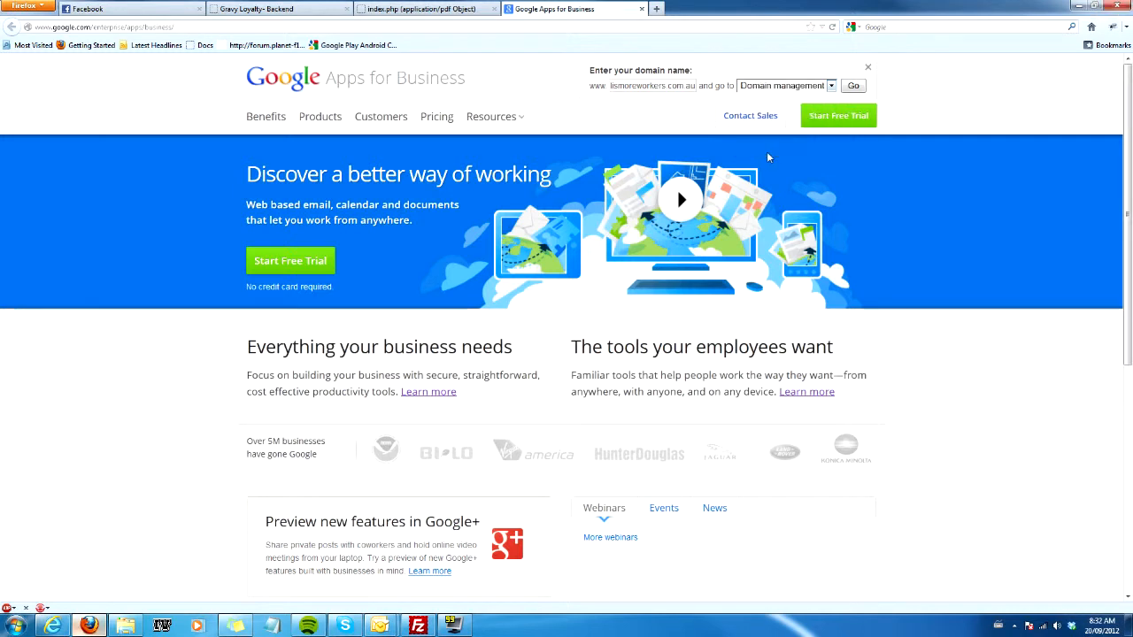
click(851, 87)
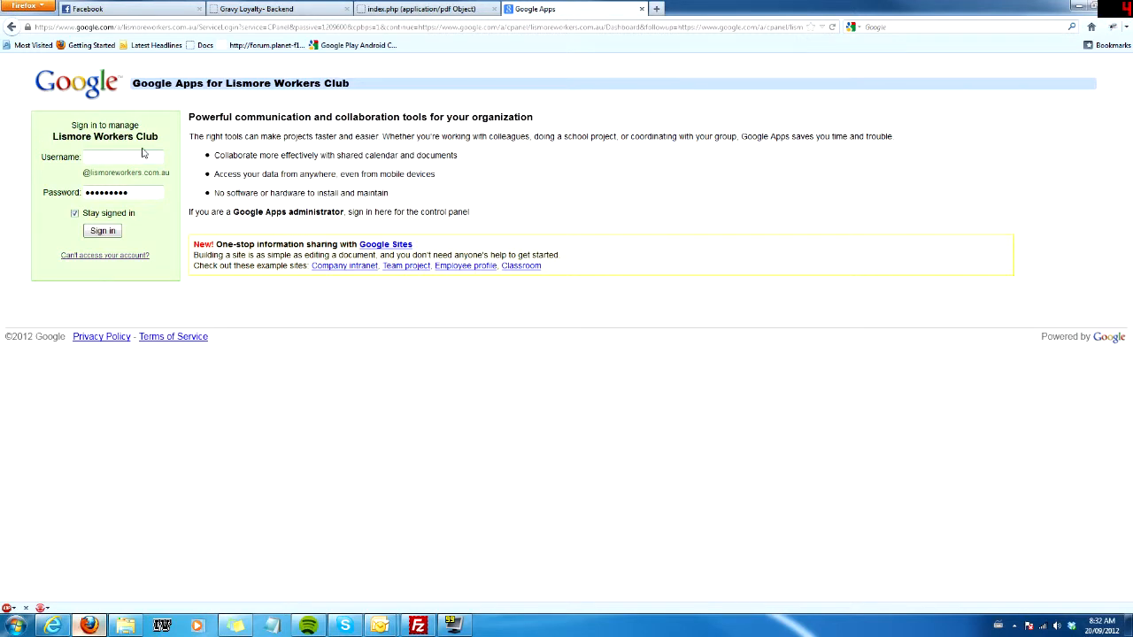
Sign in to the Lismore Workers Club control panel with the administrator's username and look over the dashboard.
text(jeremy)
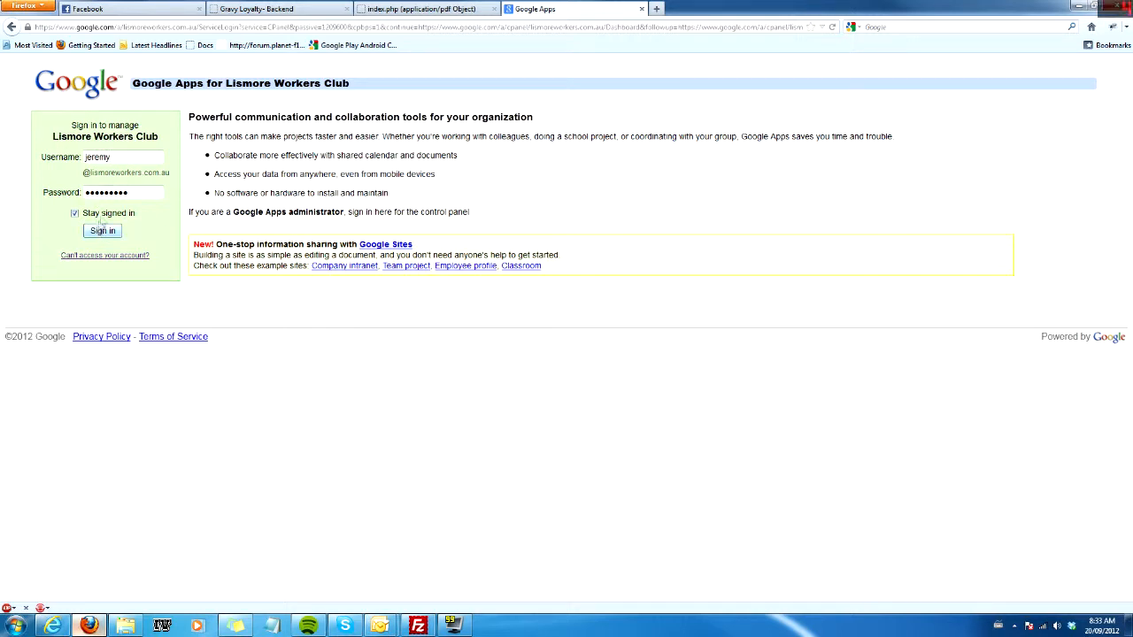
click(97, 233)
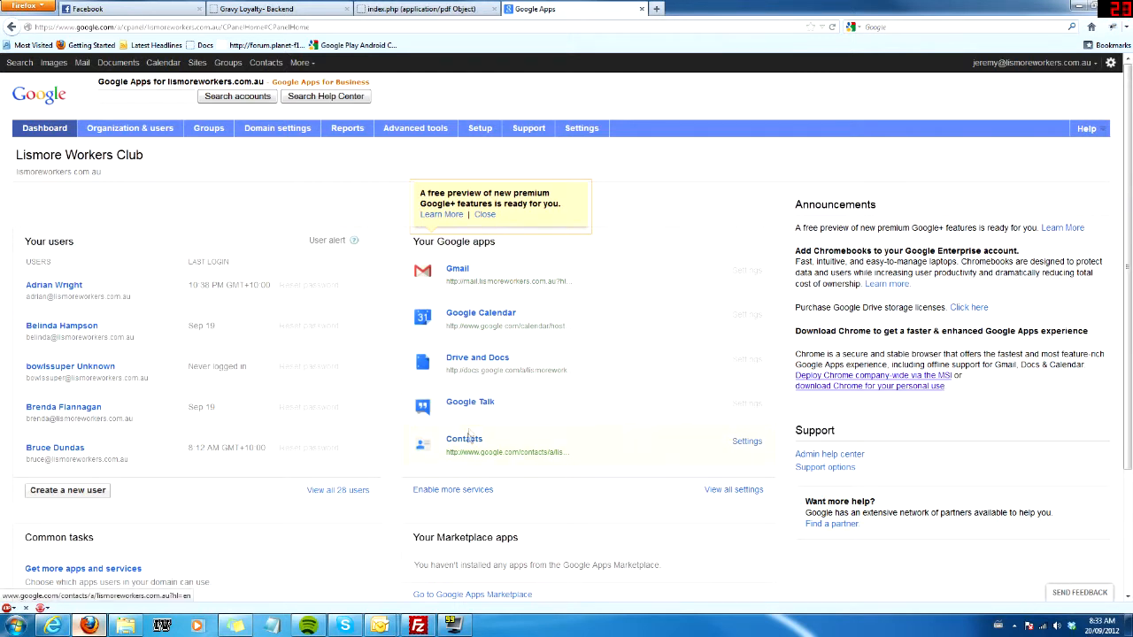
scroll(469, 435, down, 3)
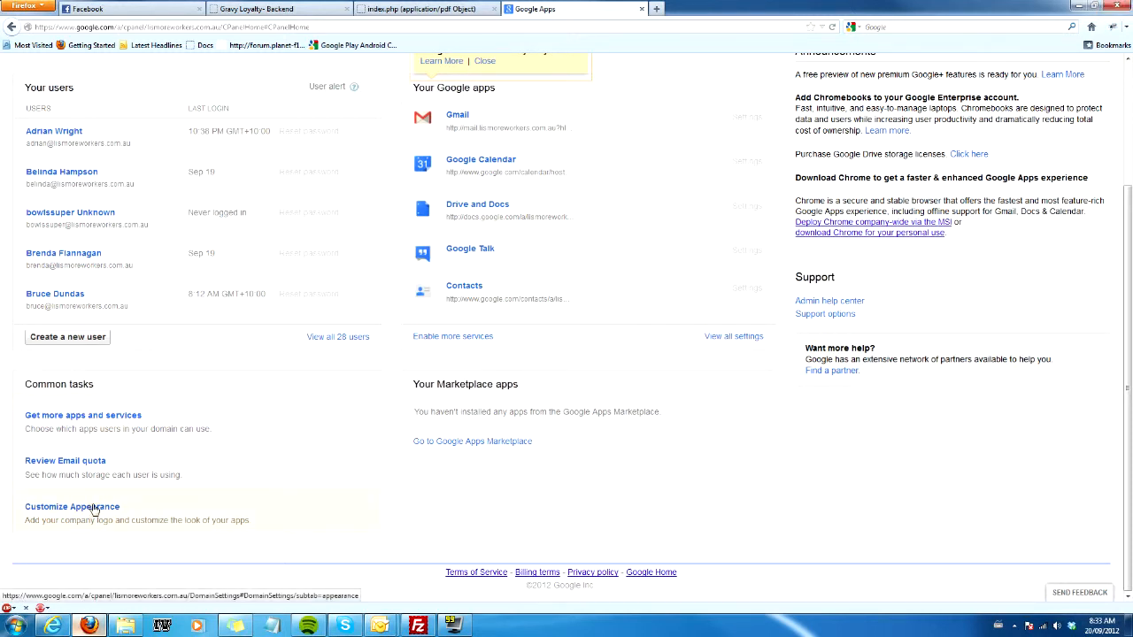
scroll(213, 425, up, 3)
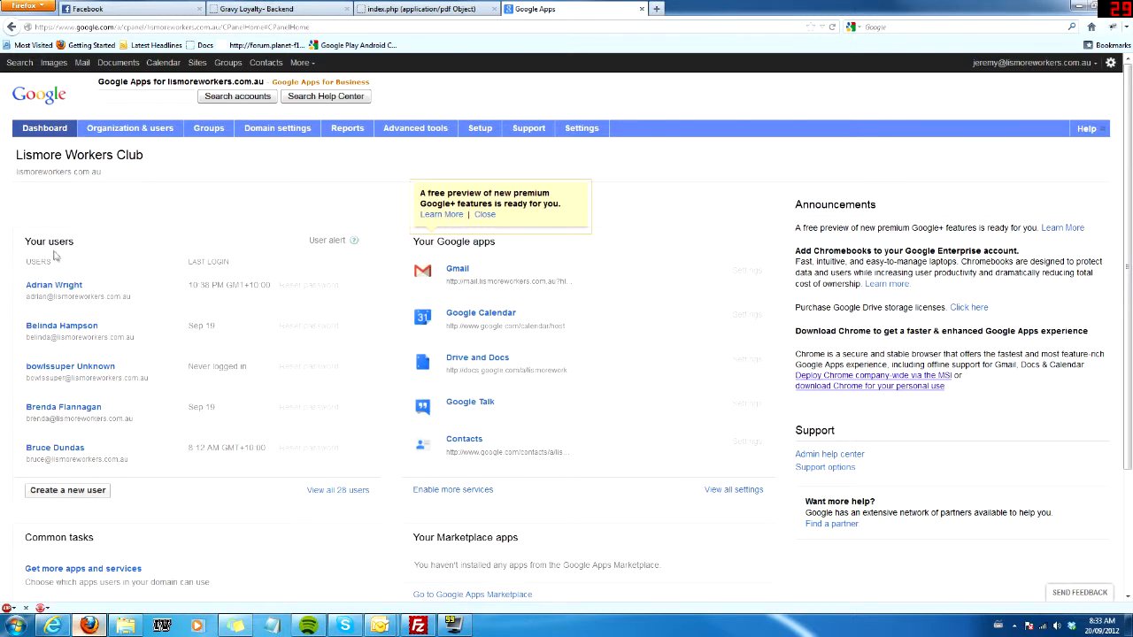
Start a new user with Directors as the first name and directors as the primary email username.
click(85, 495)
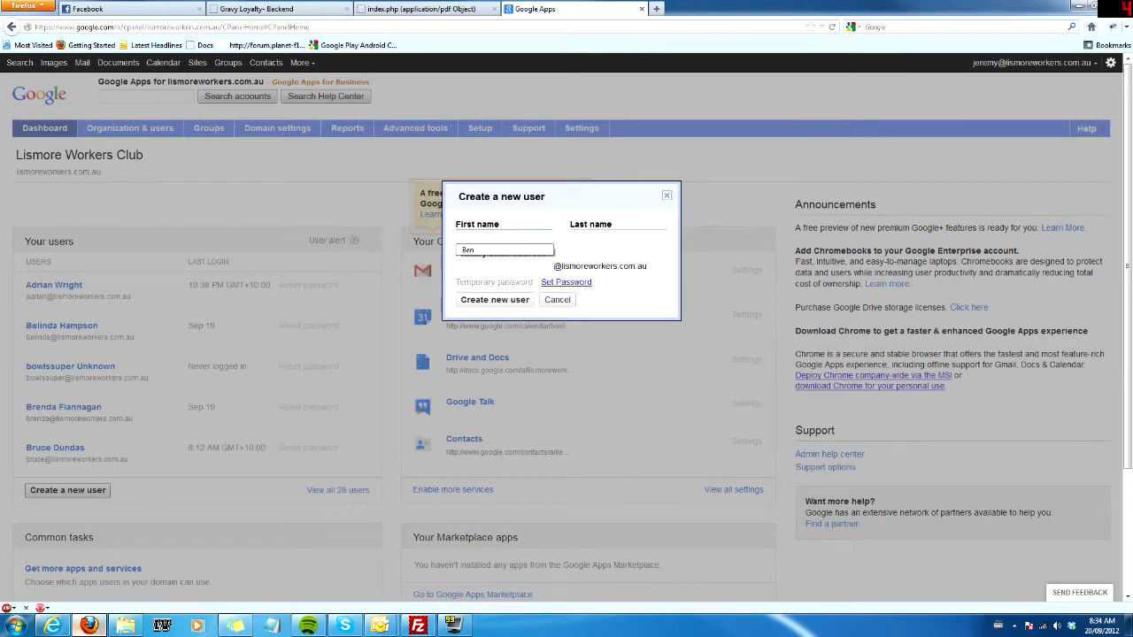
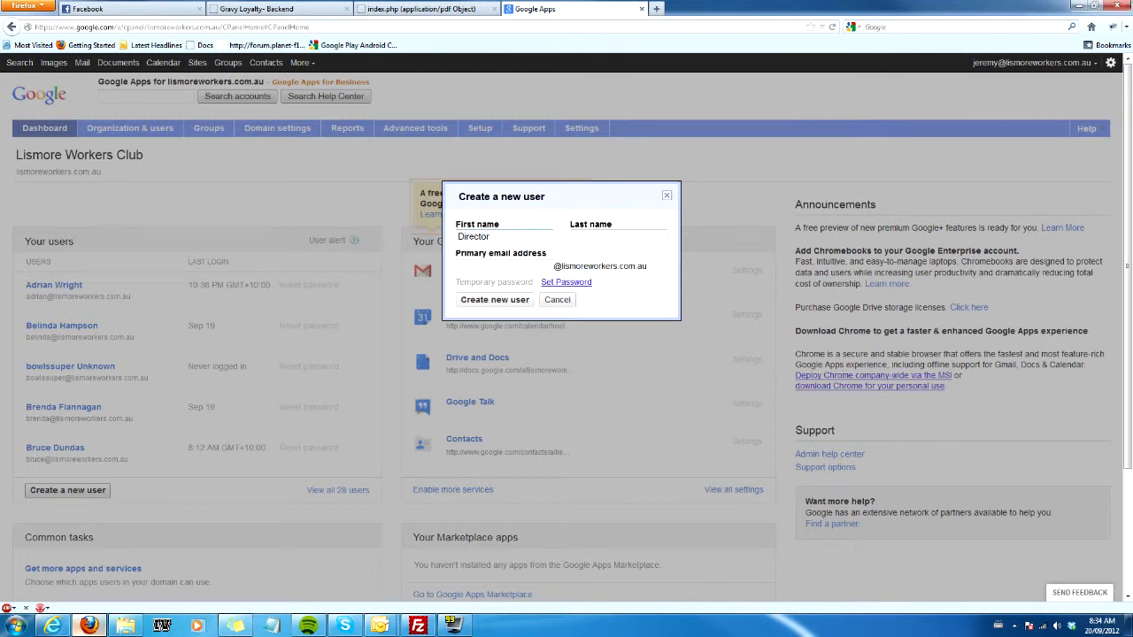
key(Tab)
key(Tab)
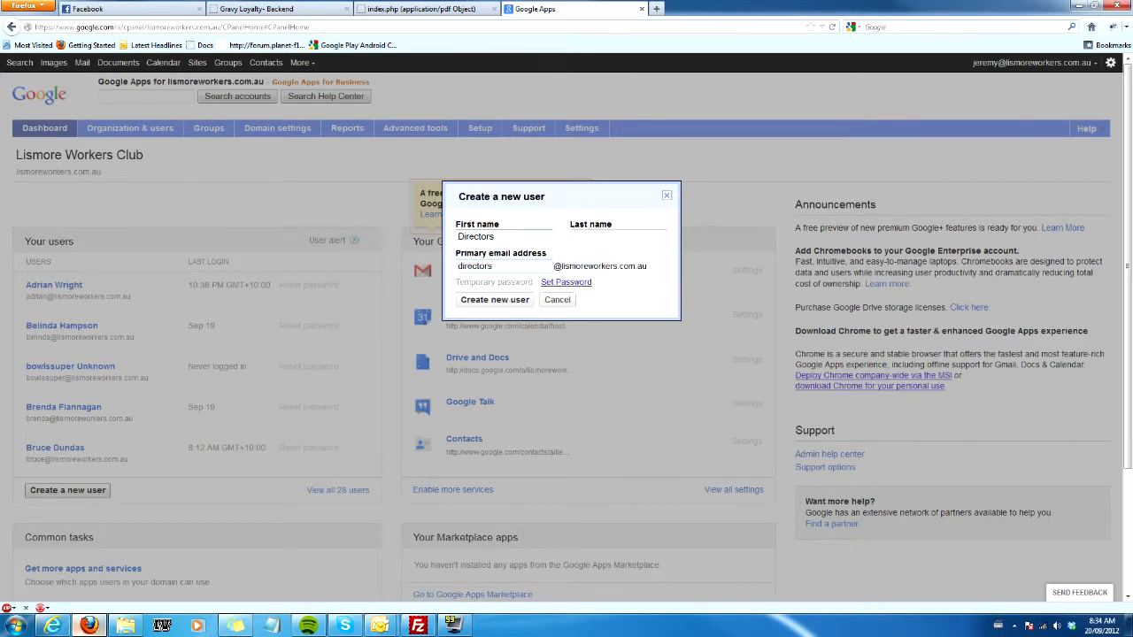
Set a password of your own for the new user, re-enter it, and try to create the account.
click(558, 283)
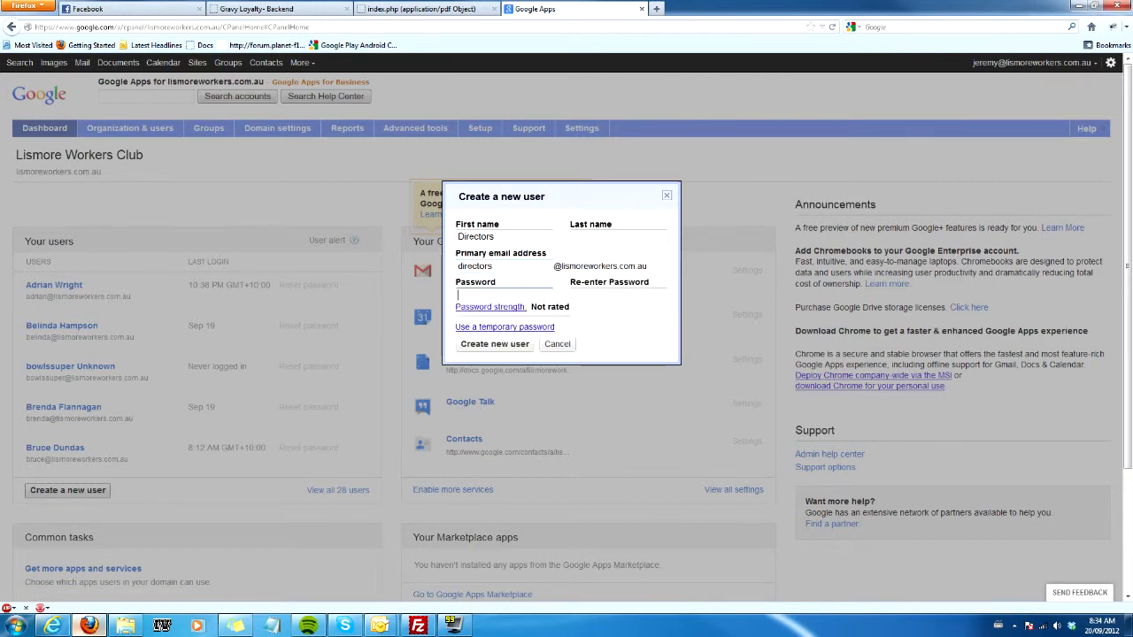
text(••••••••)
key(Tab)
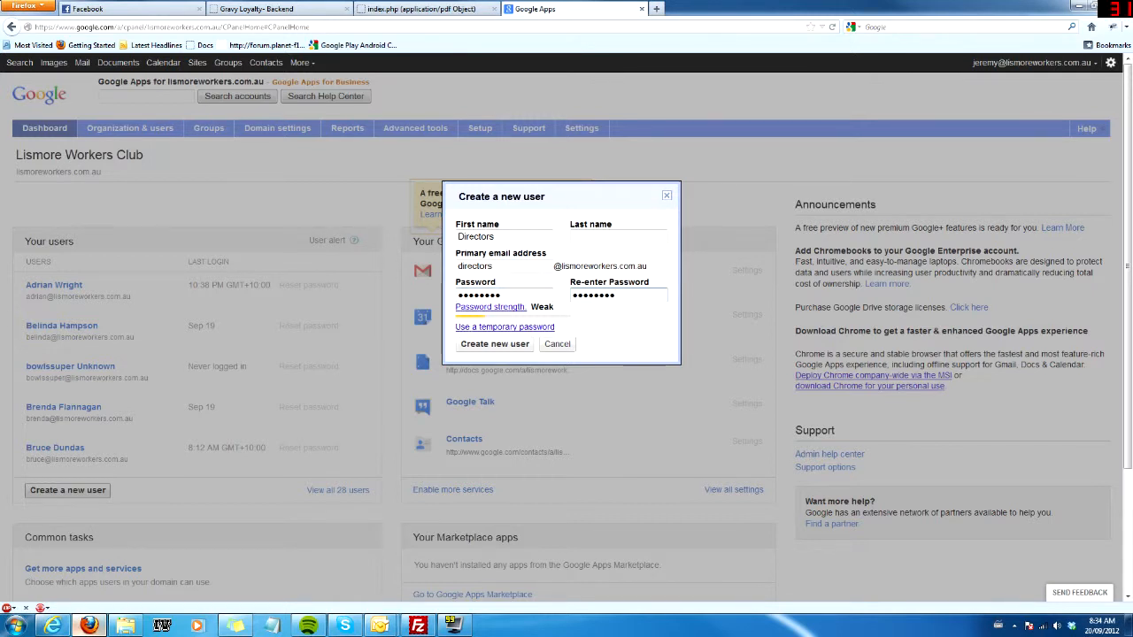
click(482, 349)
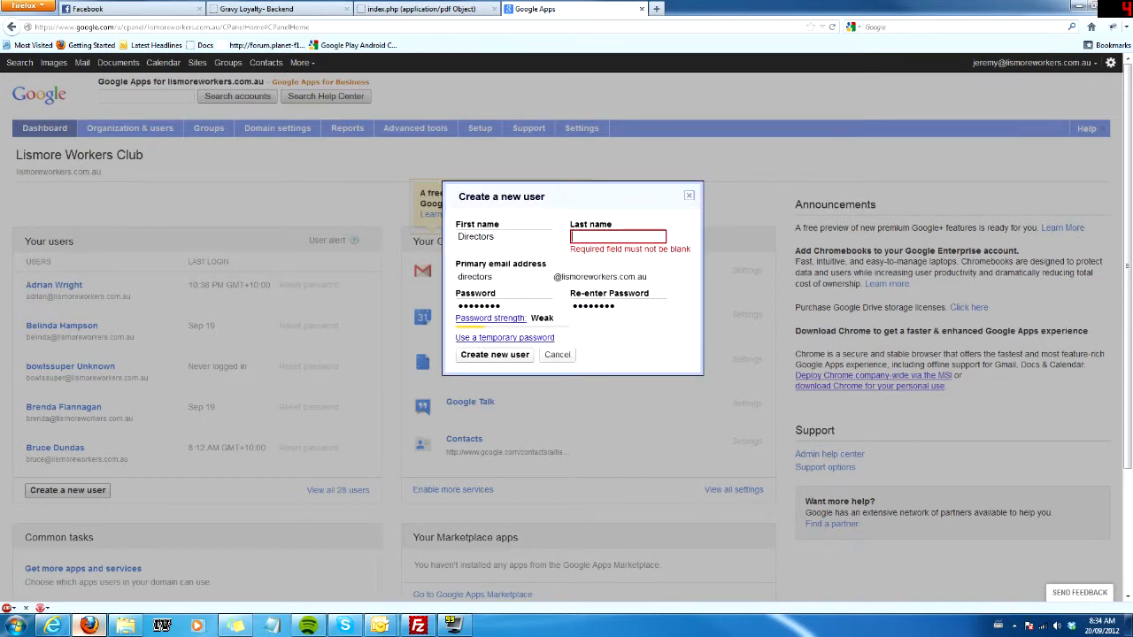
Change the new user's first name to Workers Club, set the last name to Directors, and resubmit the form.
key(shift+Tab)
key(BackSpace)
text(D)
key(BackSpace)
text(Workers Club)
key(Tab)
text(Direct)
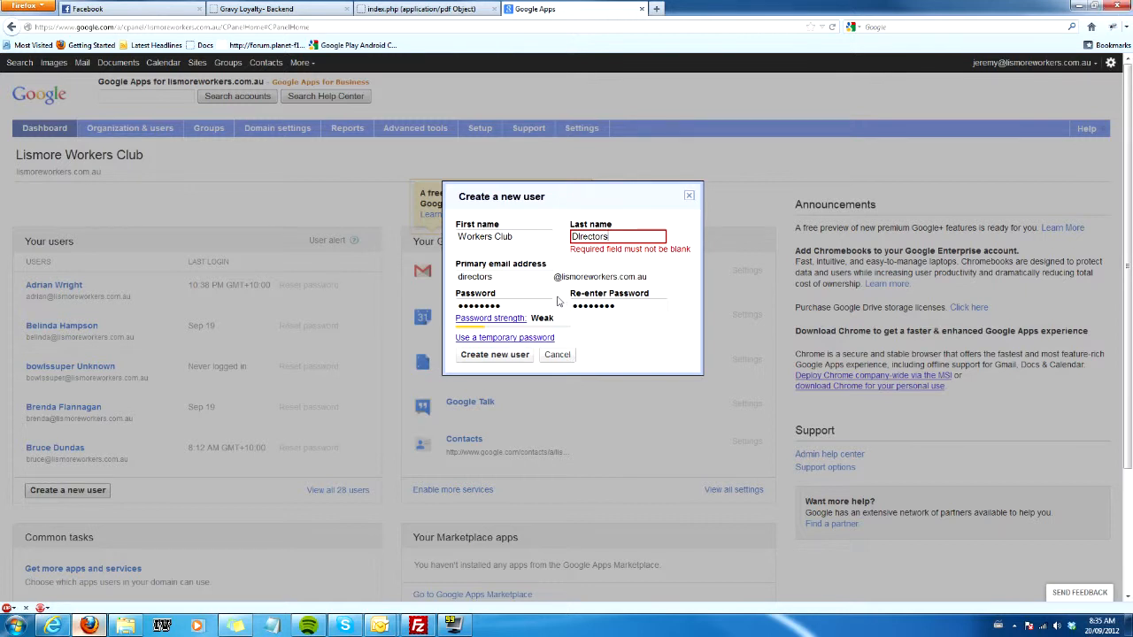
click(494, 355)
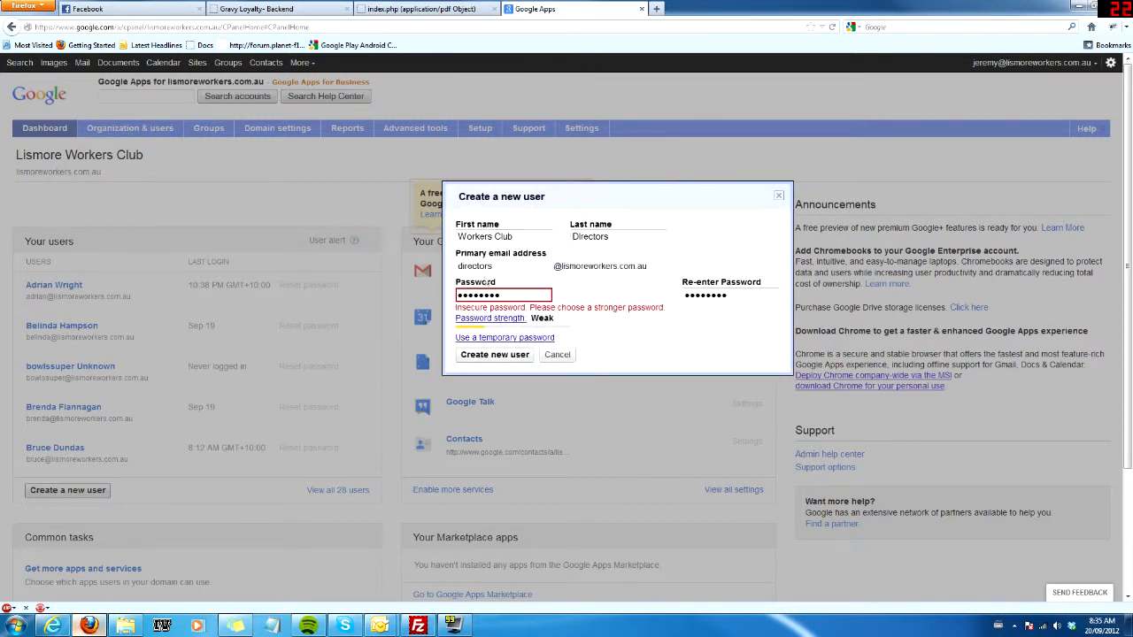
Replace the new user's password with a stronger one in both password fields and create the user.
double_click(479, 295)
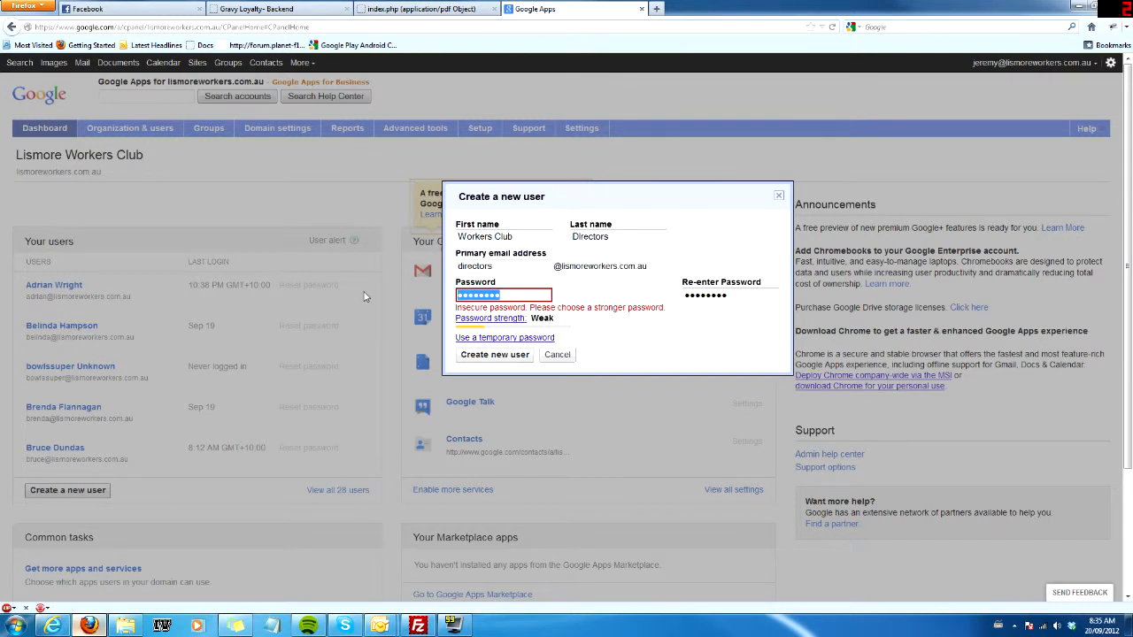
text(•••••••••••••••)
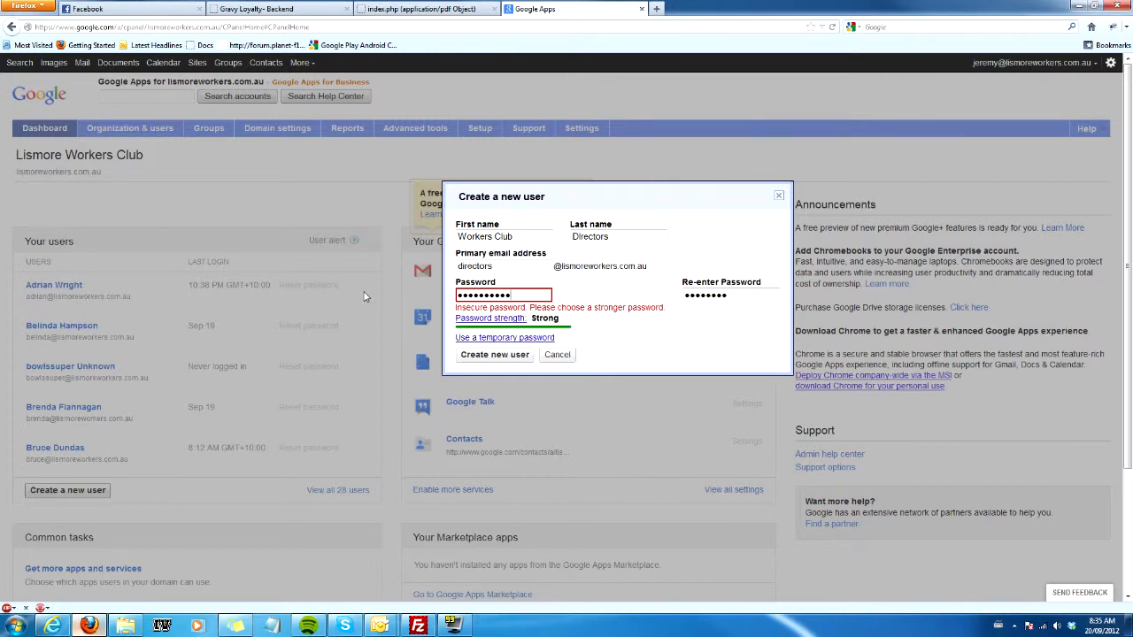
key(Tab)
text(••••••••••••)
click(478, 356)
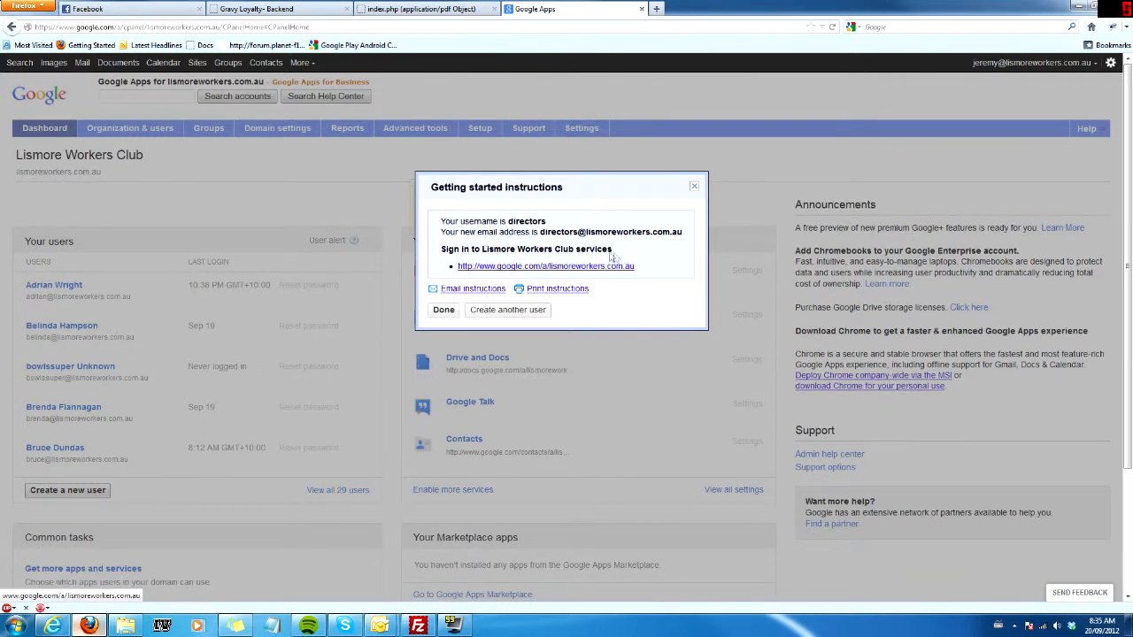
Open the emailed sign-in instructions for the new user and enter the recipient's email address.
click(473, 289)
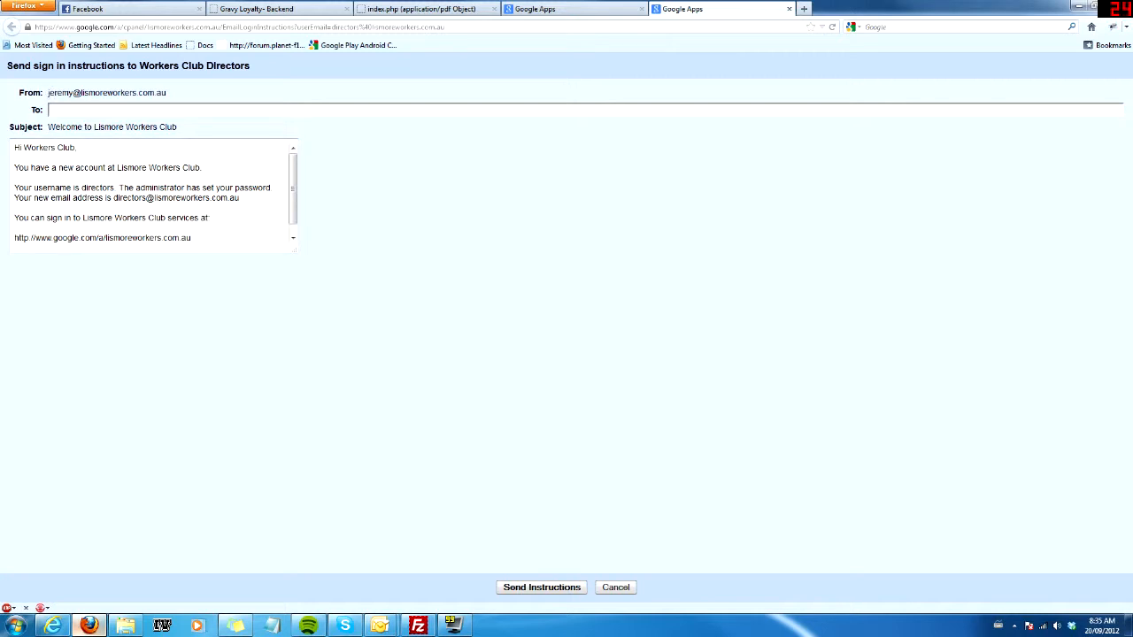
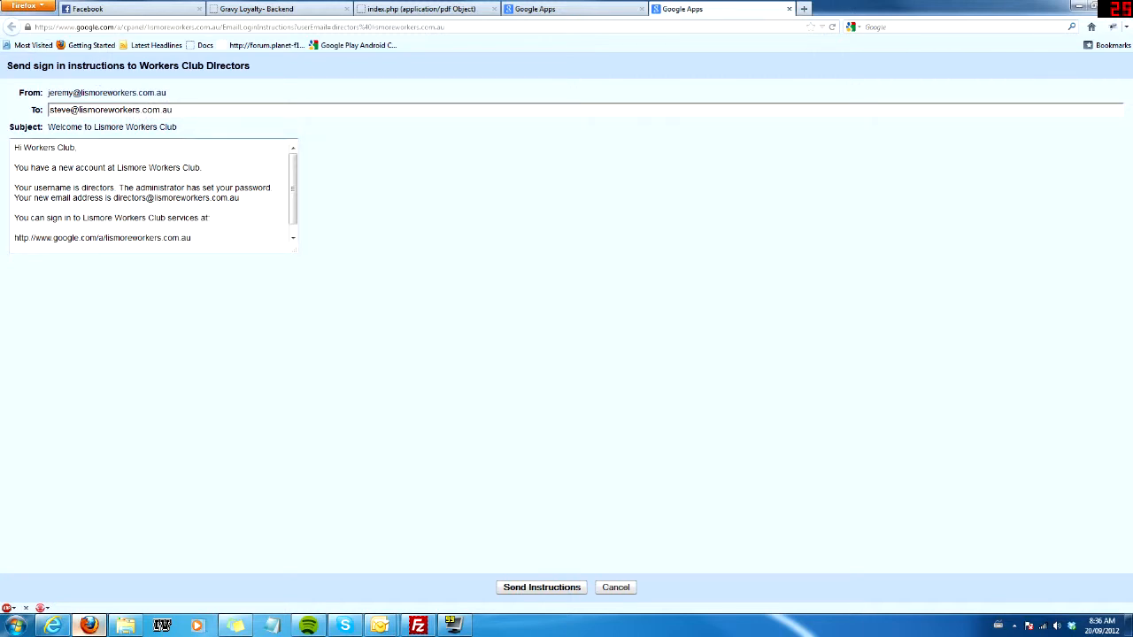
Review and send the sign-in instructions, and finish the new user's getting started dialog.
drag(296, 180, 295, 189)
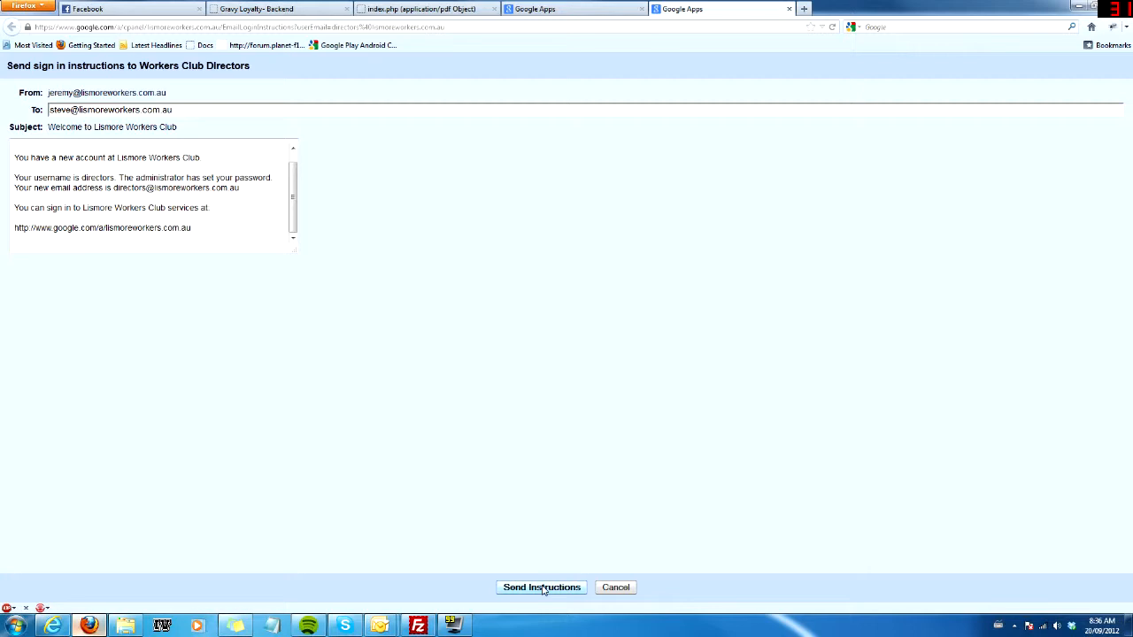
click(542, 588)
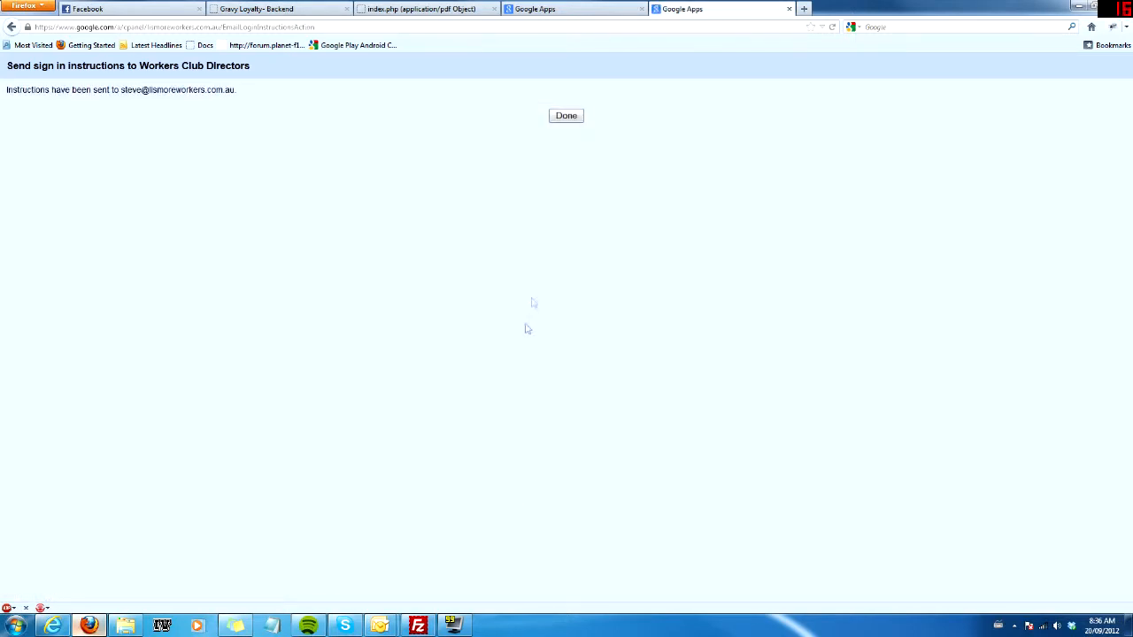
click(566, 115)
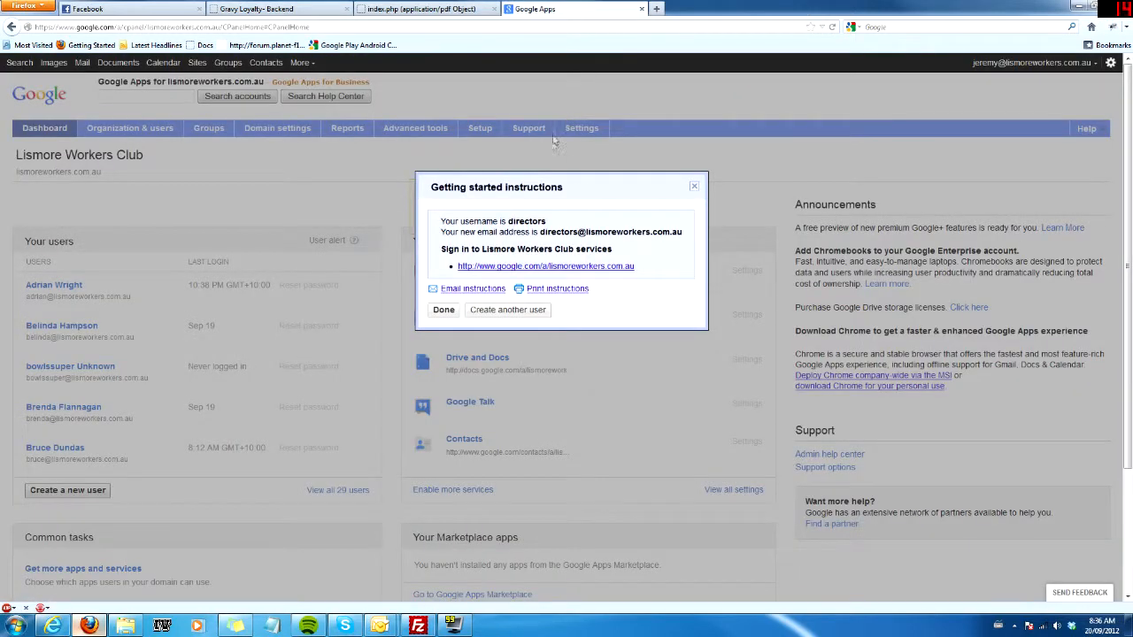
click(442, 310)
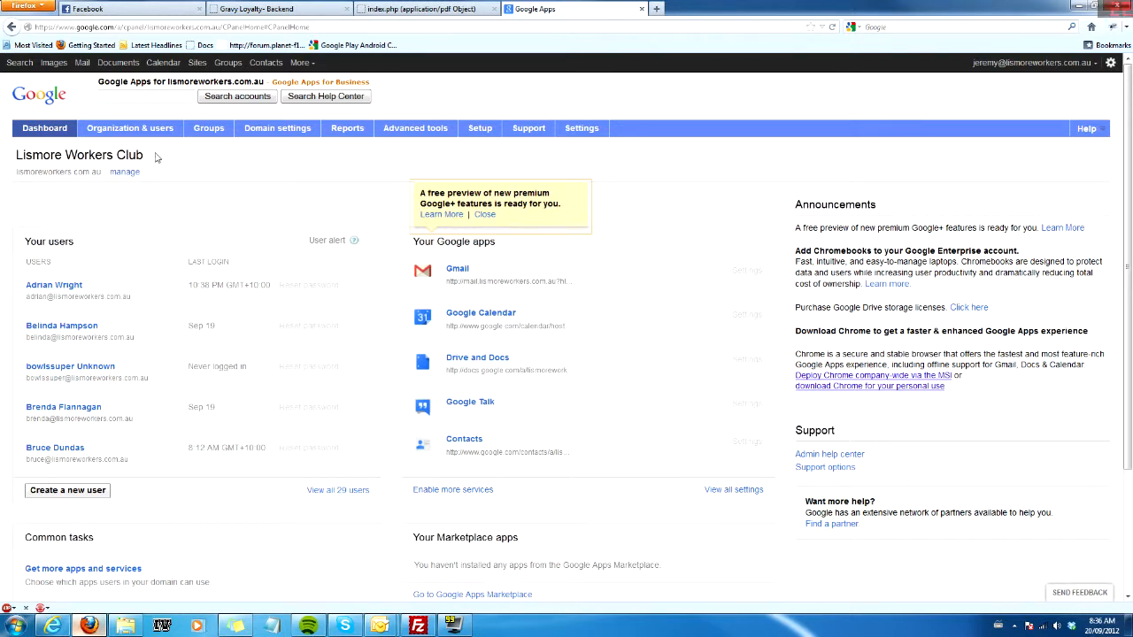
Open the organization's user list and look through all the accounts down to the end.
click(142, 129)
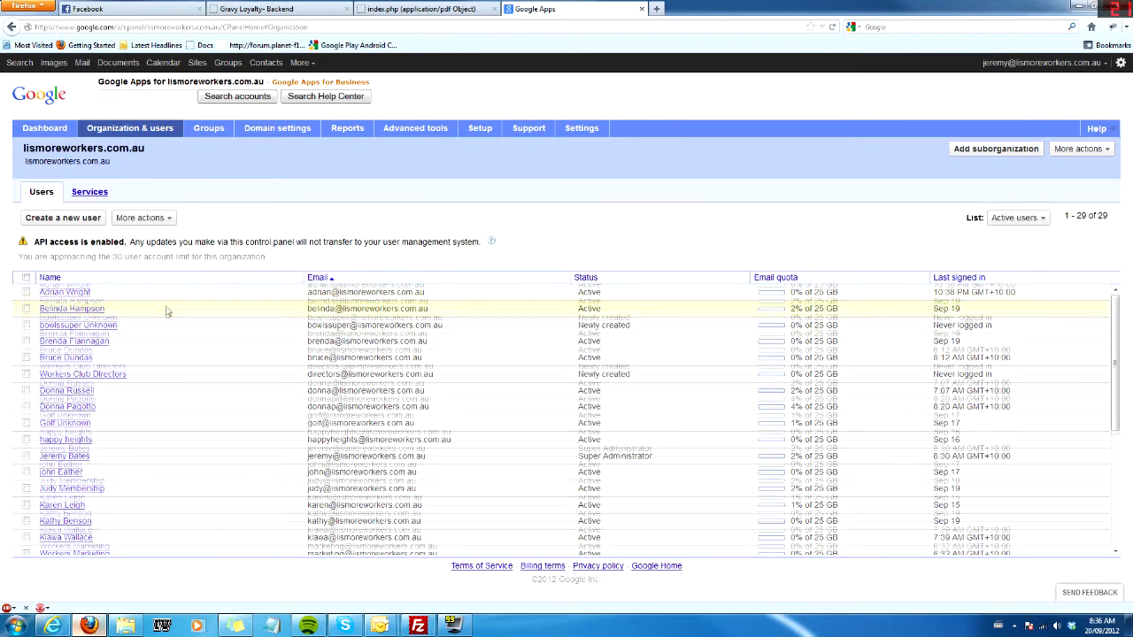
scroll(173, 389, down, 3)
scroll(195, 384, down, 2)
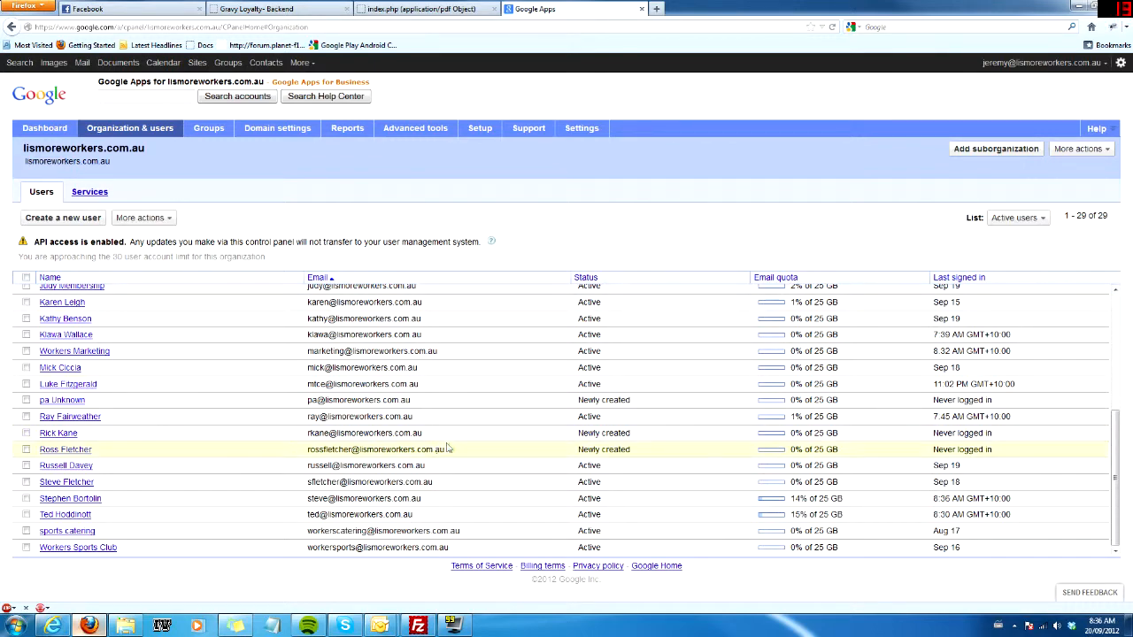
Look through the user list again and open the Workers Club Directors account's details.
scroll(447, 449, up, 5)
scroll(494, 435, up, 3)
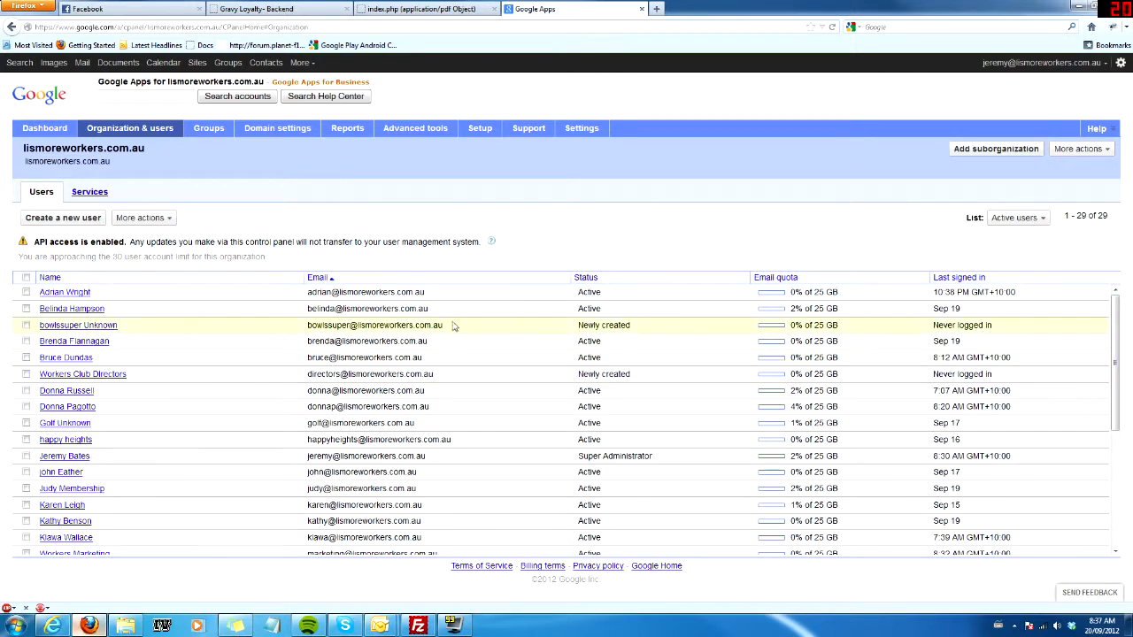
scroll(459, 334, down, 6)
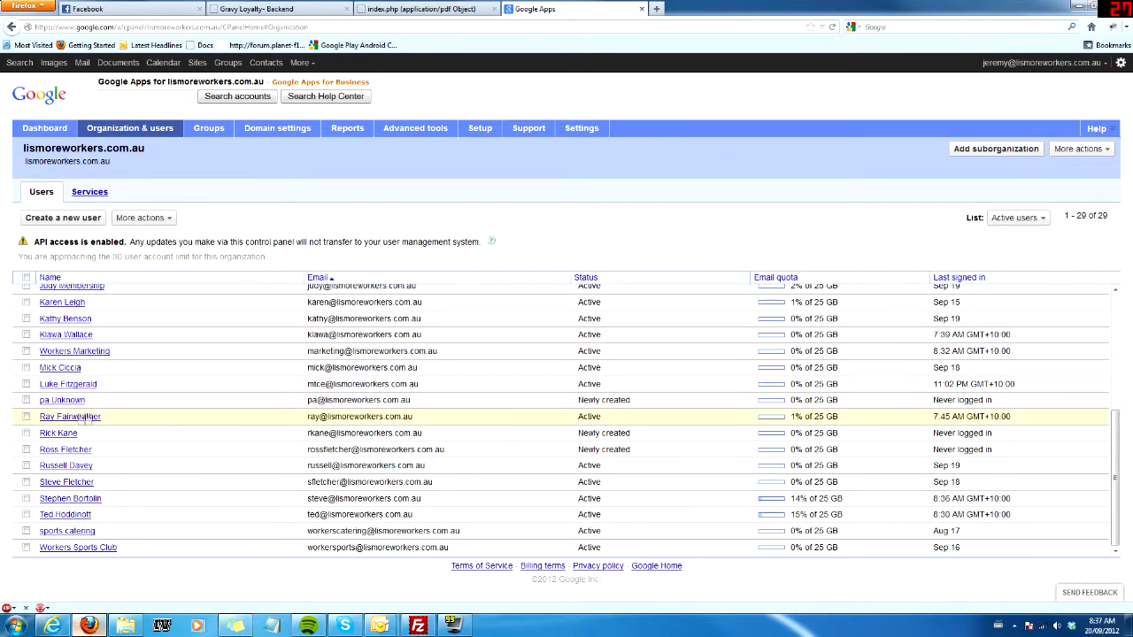
scroll(69, 415, up, 6)
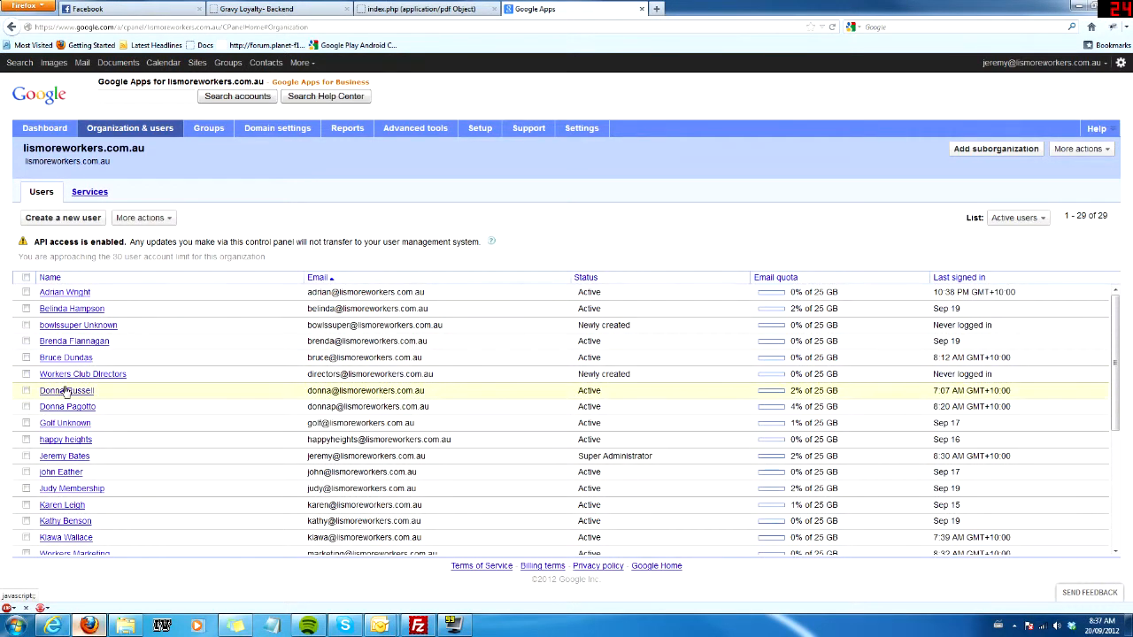
click(69, 374)
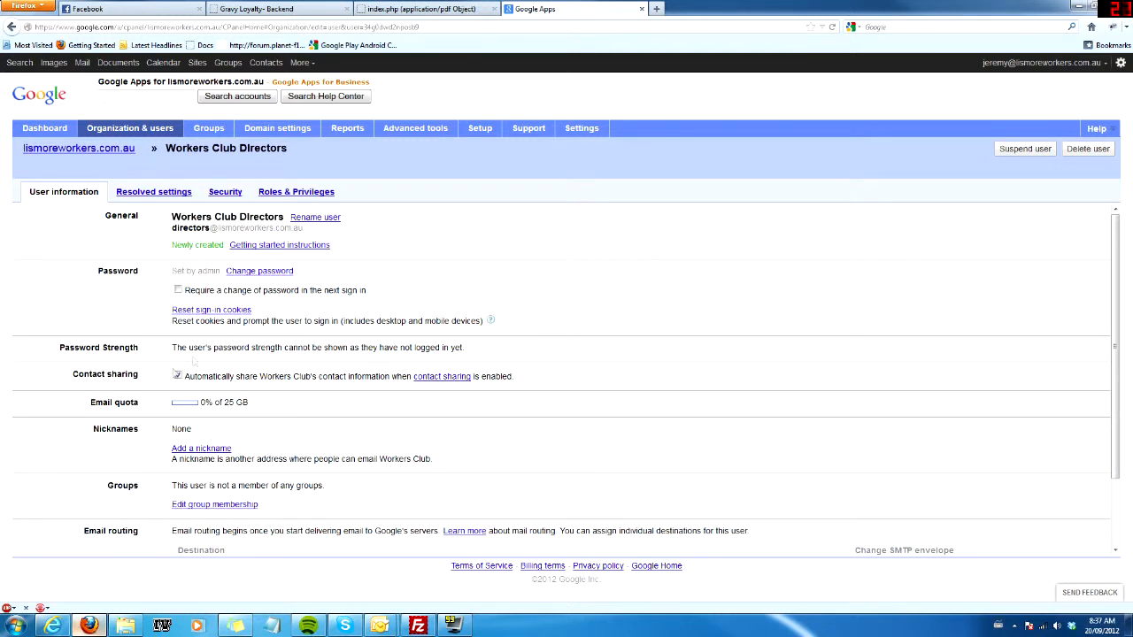
Review the Directors account's resolved settings, security information, and roles and privileges.
click(147, 193)
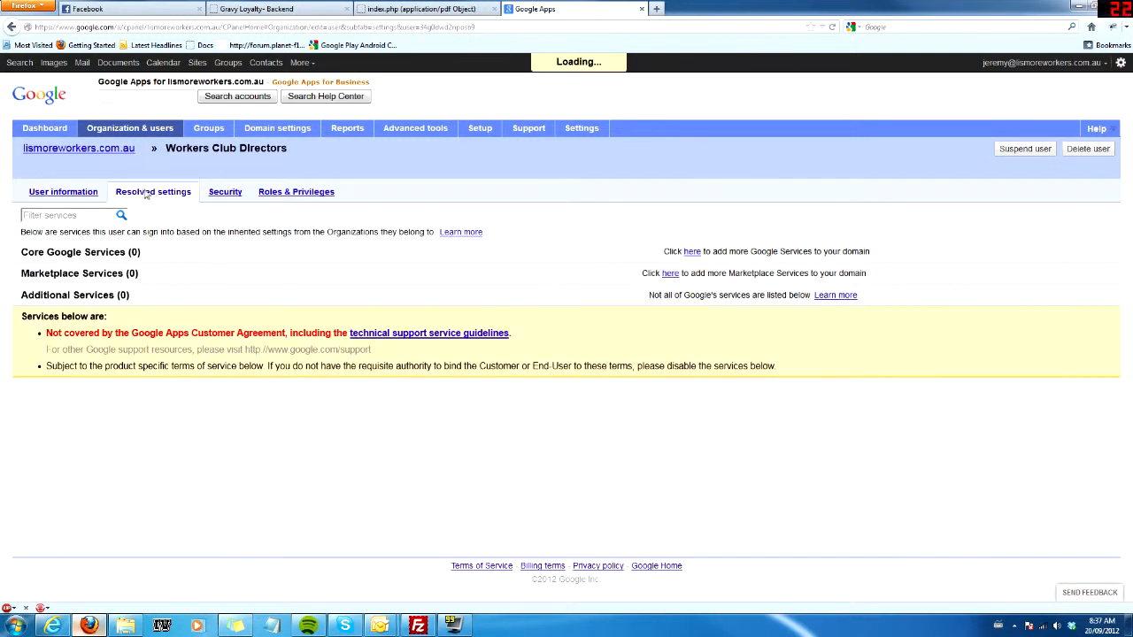
click(224, 193)
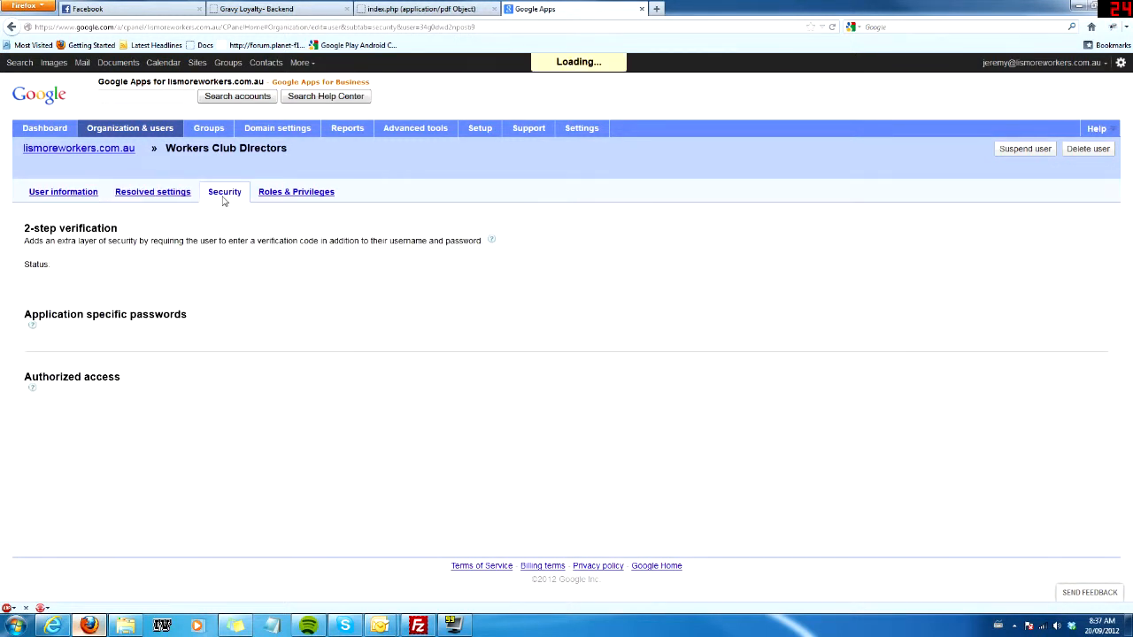
click(286, 191)
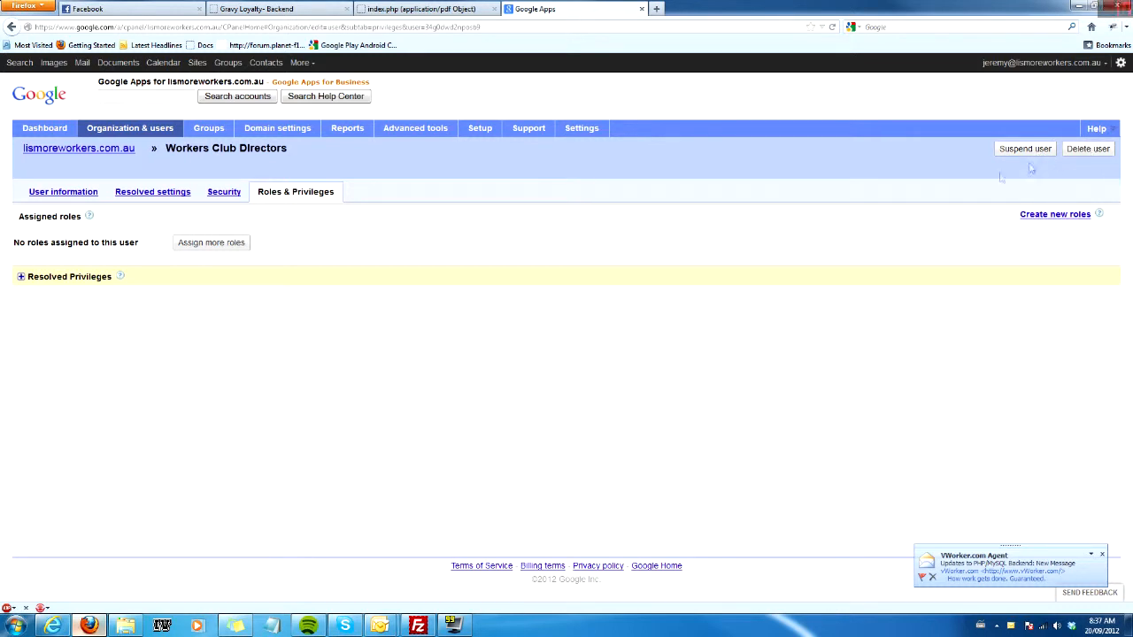
View the domain's advanced tools and return to the control panel dashboard.
click(410, 132)
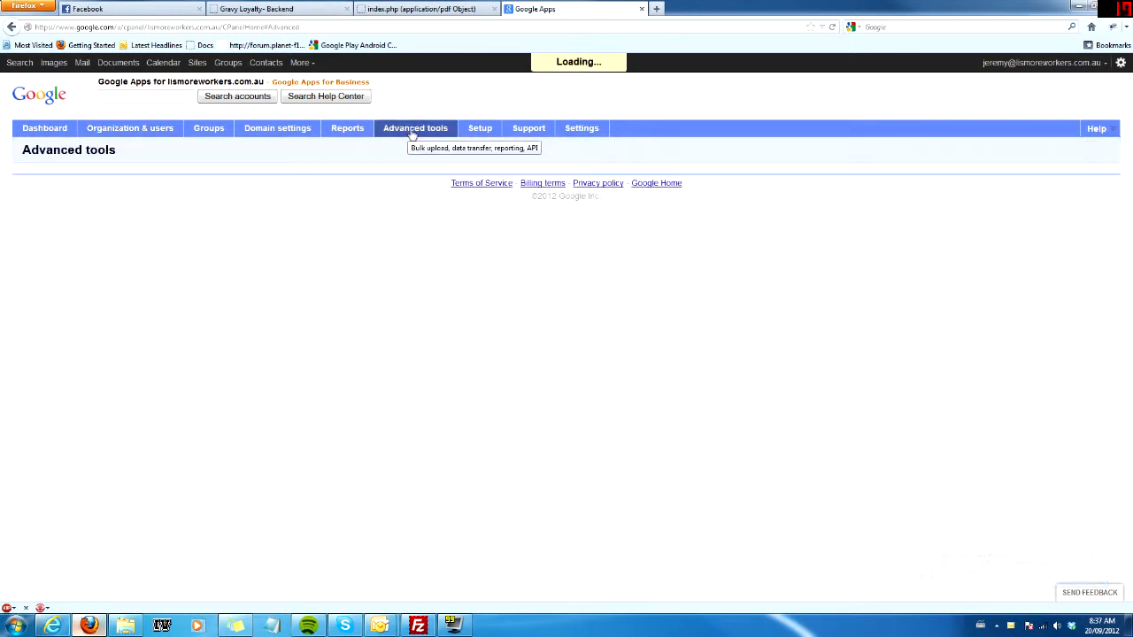
click(26, 131)
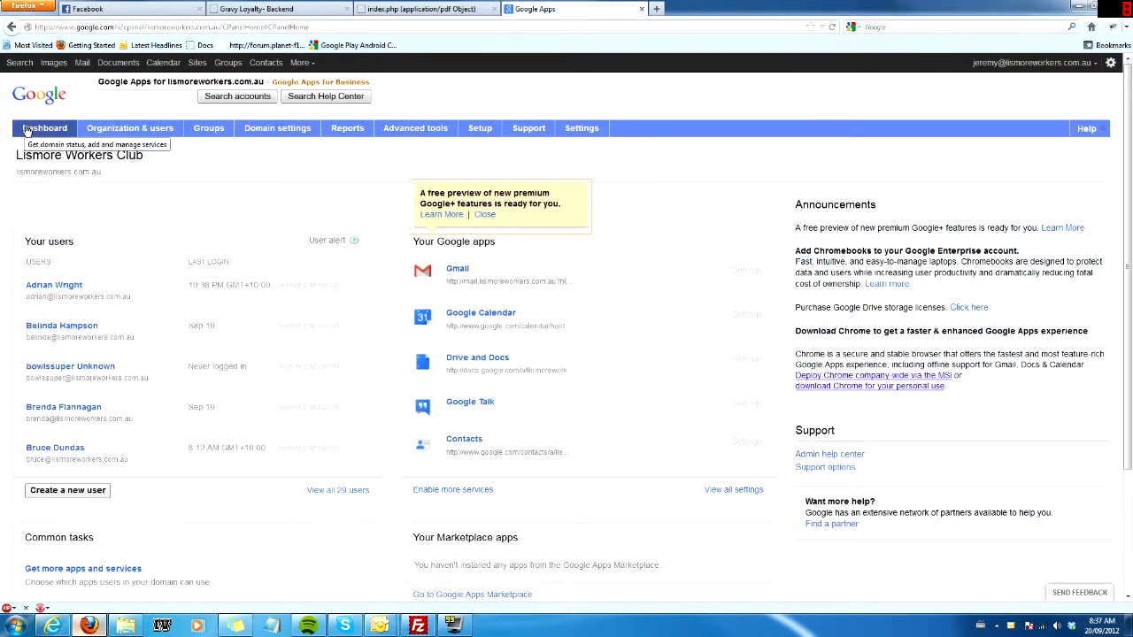